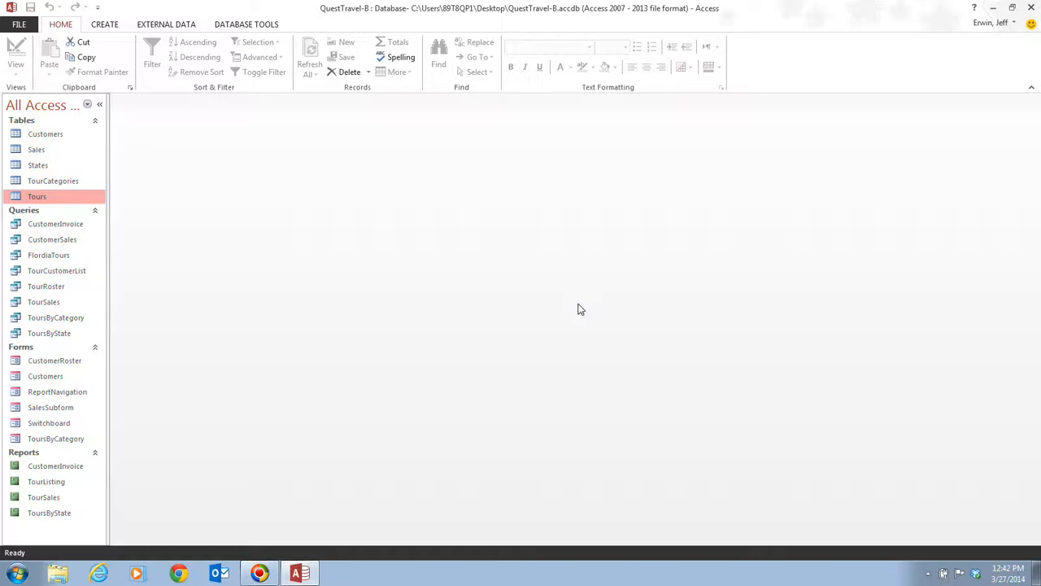
- Start a new query design based on the Tours table and enlarge its field list to fit every field
click(99, 28)
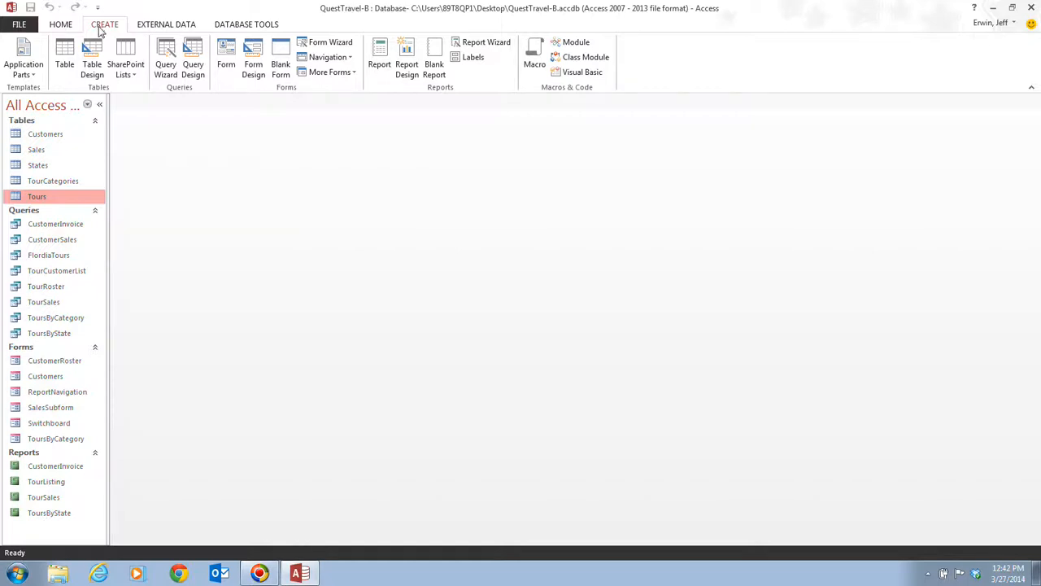
click(194, 67)
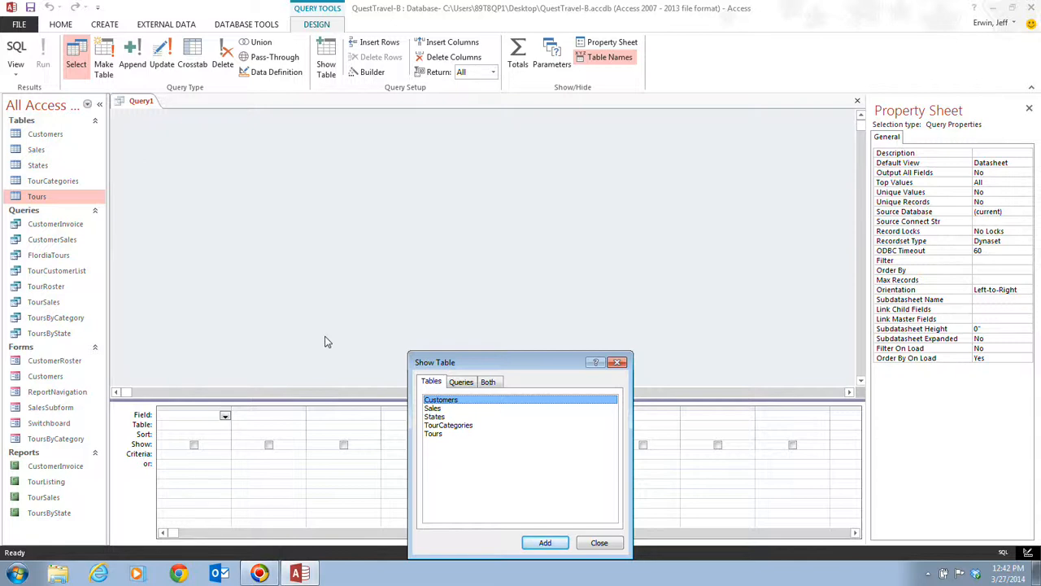
click(443, 434)
click(544, 543)
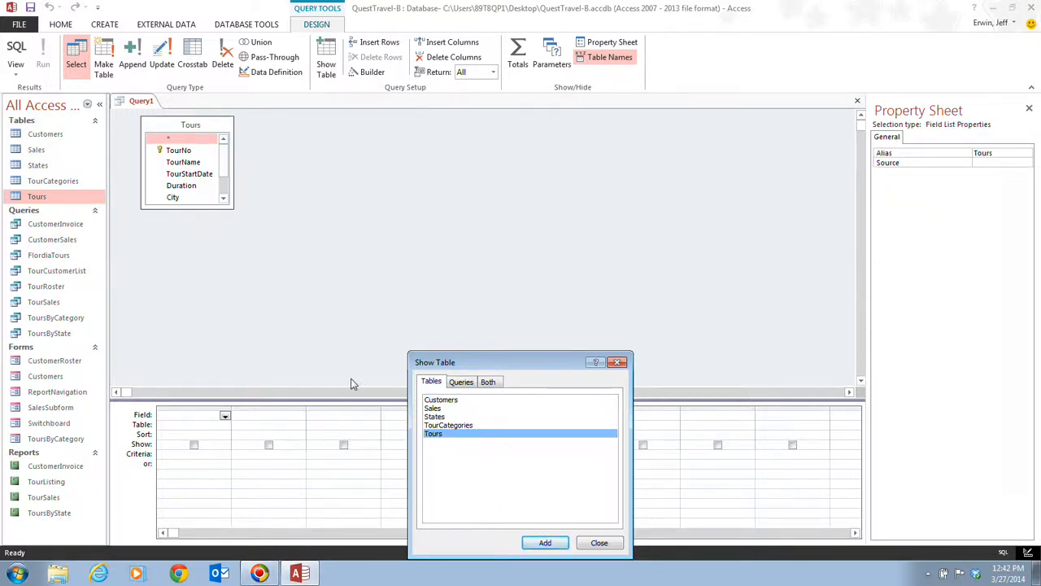
click(609, 544)
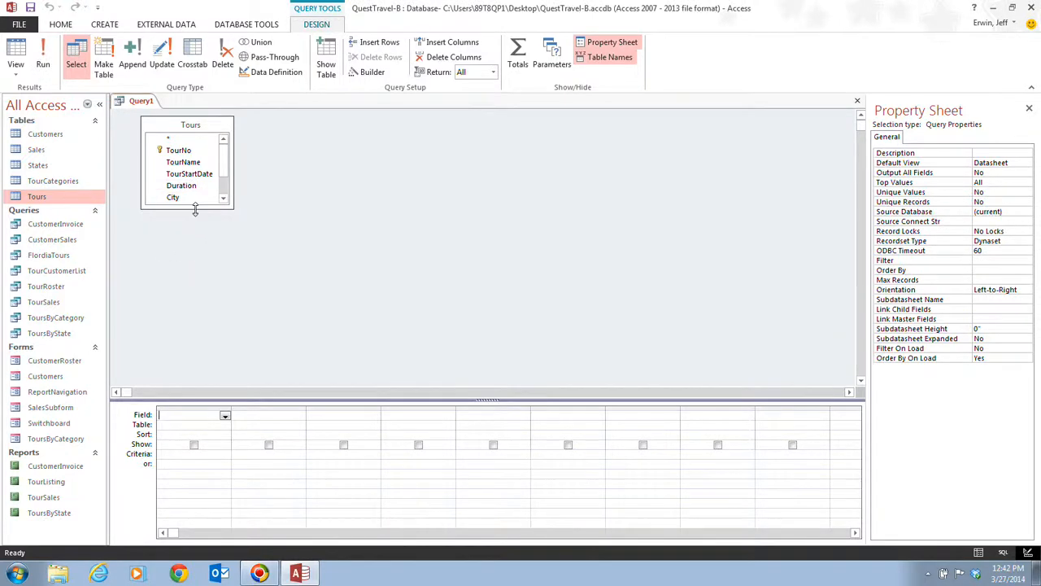
drag(196, 209, 196, 247)
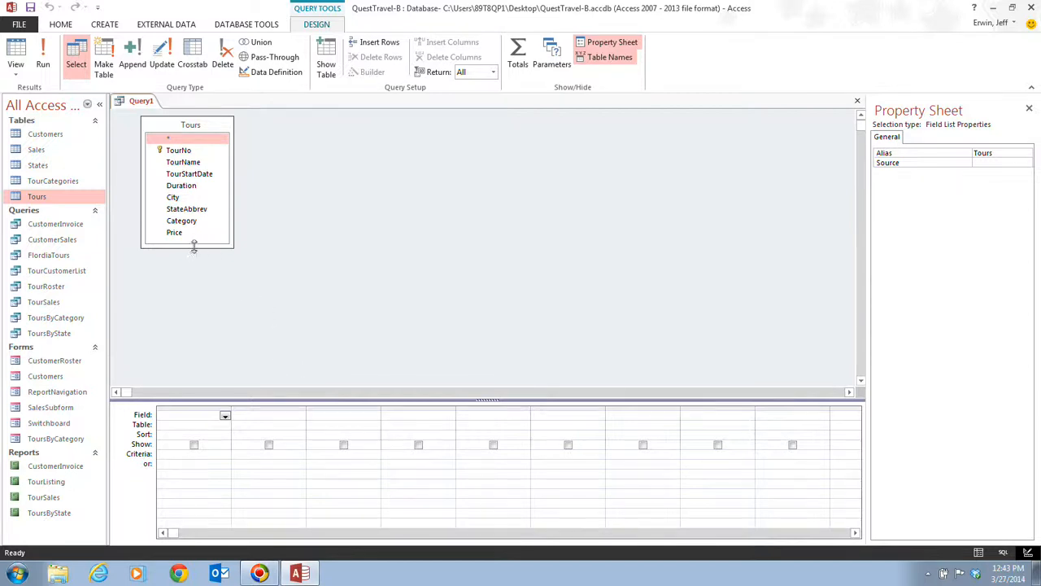
mouse_move(193, 247)
mouse_down()
mouse_move(200, 204)
mouse_move(201, 242)
mouse_up()
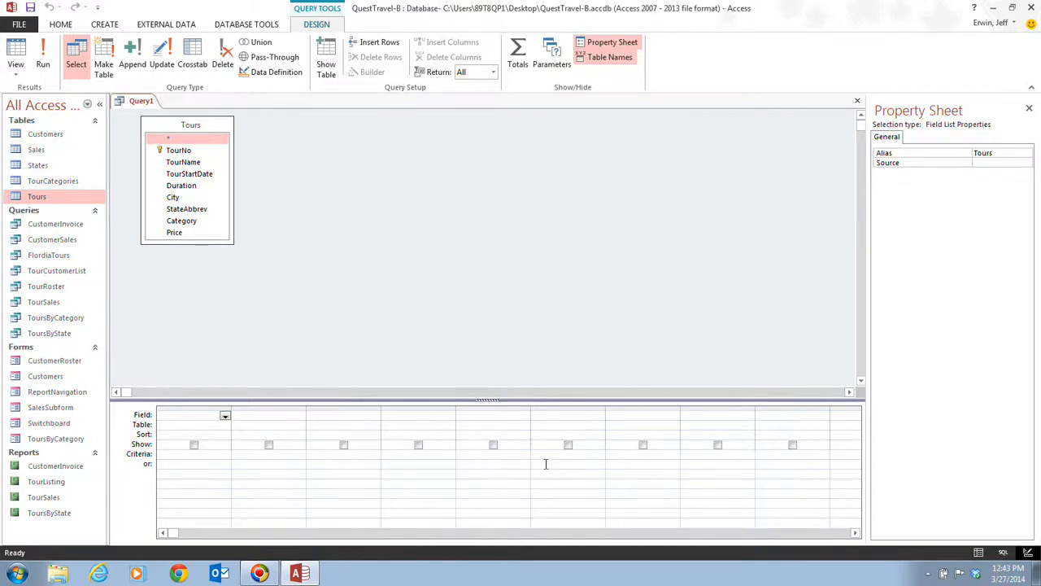
- Add the TourName, Duration, StateAbbrev and Category fields to the query design grid
click(197, 164)
double_click(197, 164)
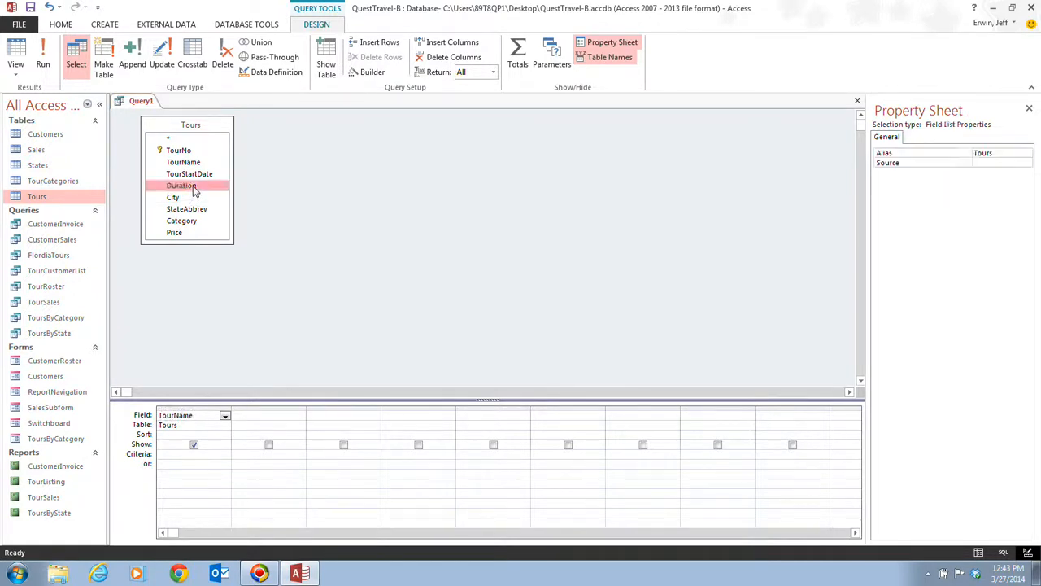
double_click(182, 186)
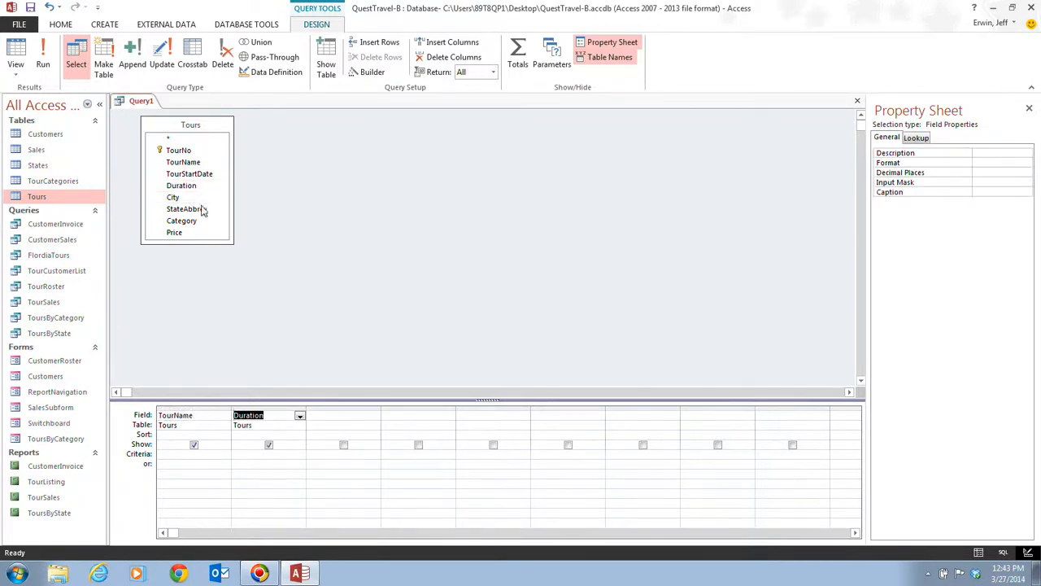
double_click(204, 210)
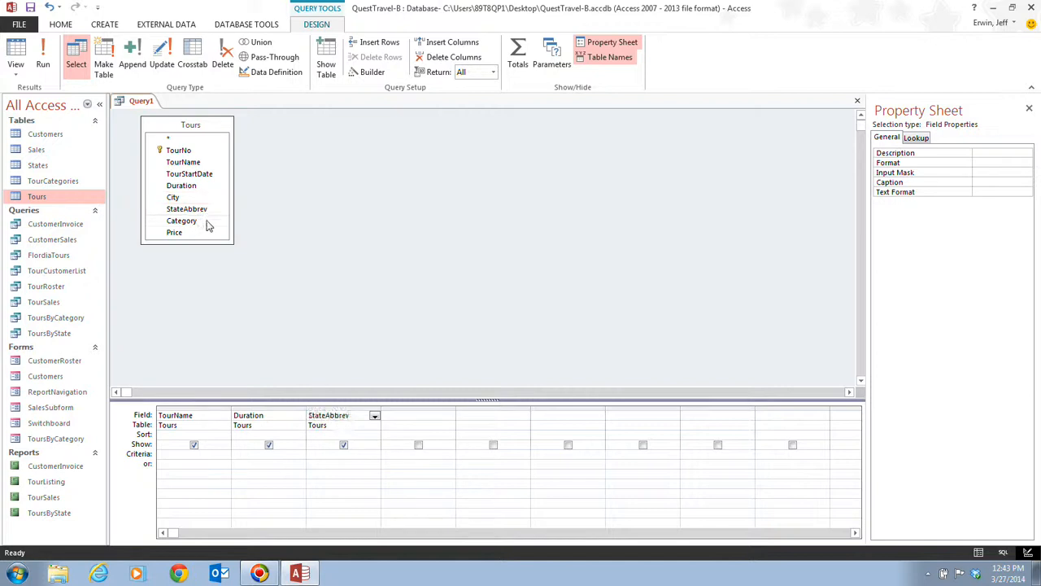
double_click(205, 222)
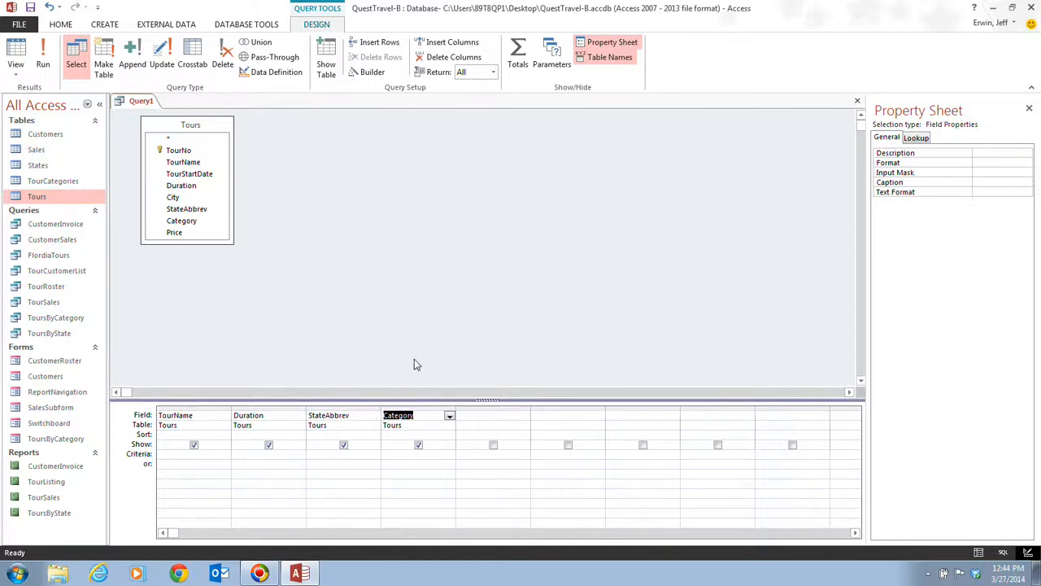
- Set the StateAbbrev criterion to FL and view the query's results in a datasheet
click(336, 453)
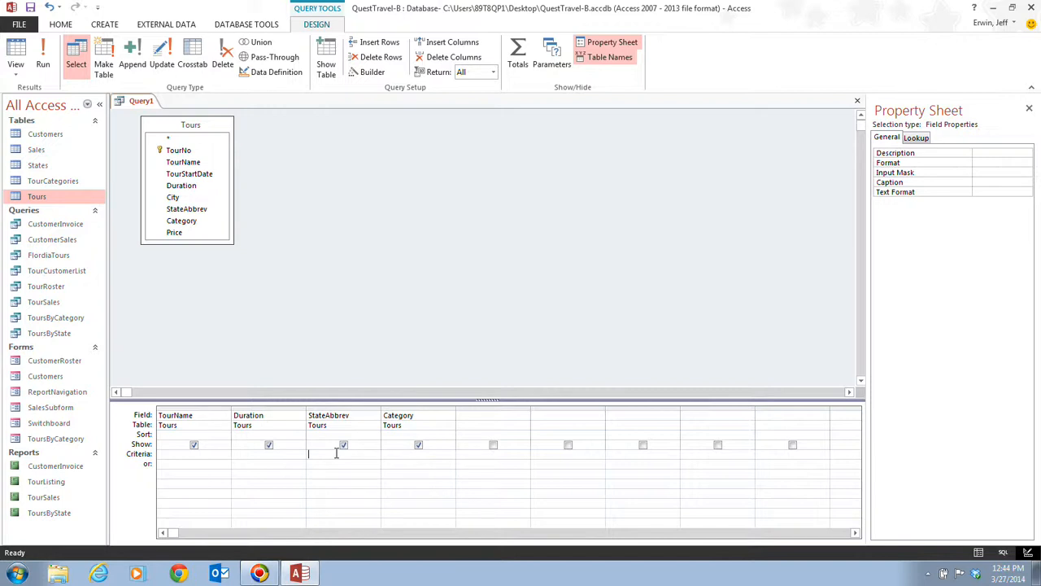
text(FL)
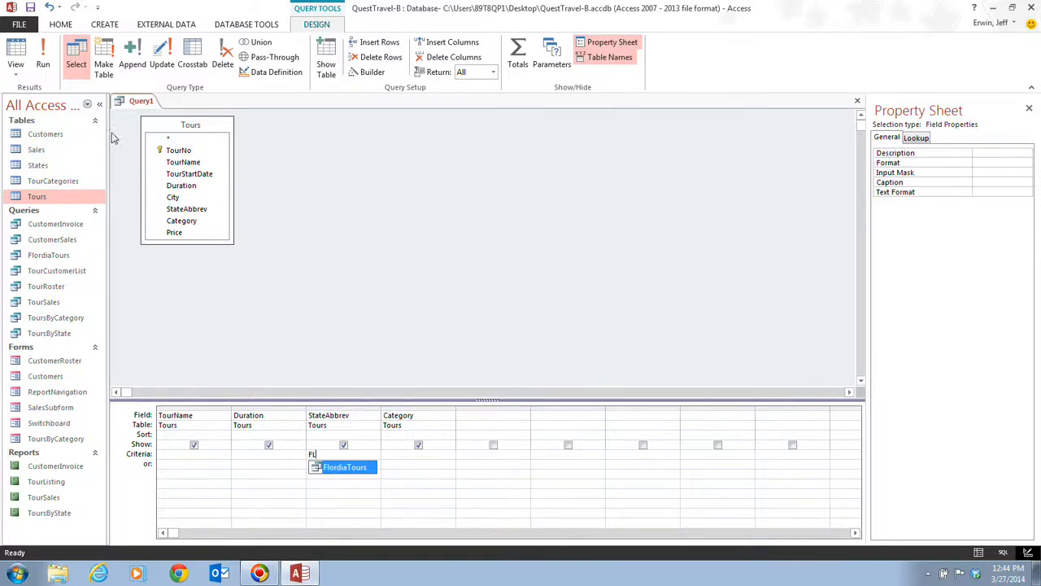
click(19, 51)
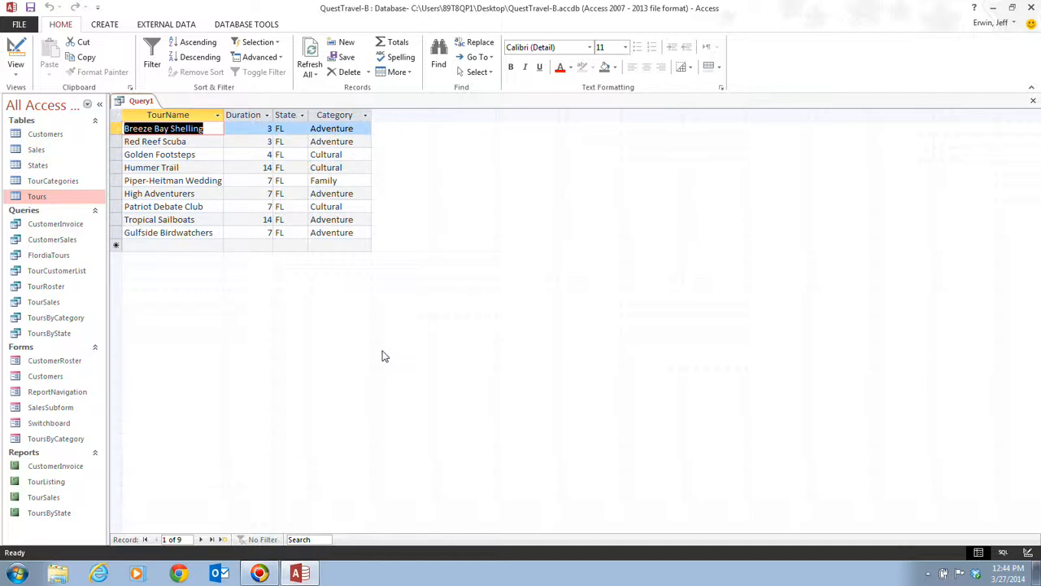
- Add the criterion Adventure to the Category field on the same criteria row and view the filtered datasheet
click(14, 48)
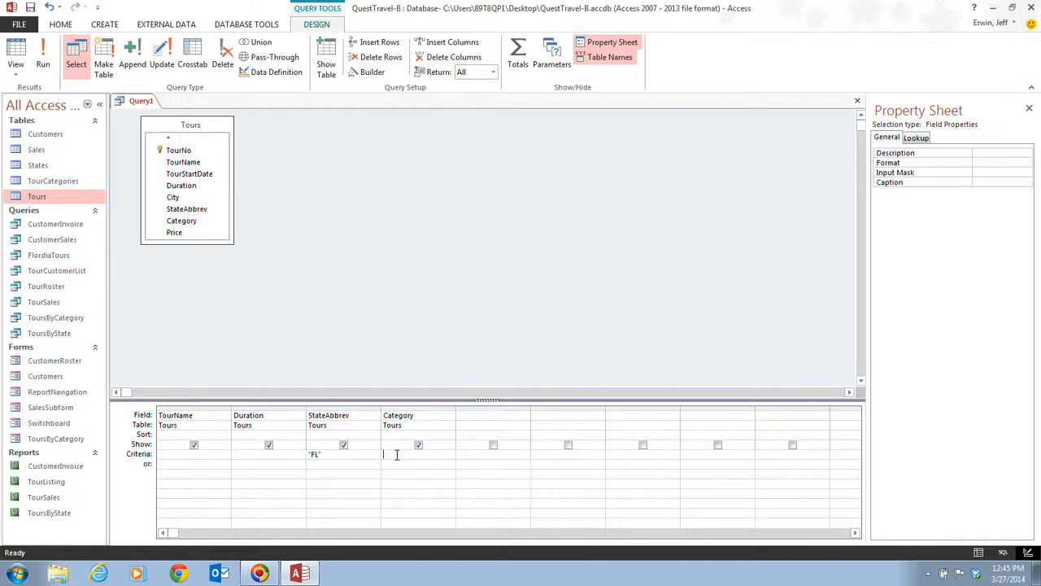
text(Adventure)
click(16, 53)
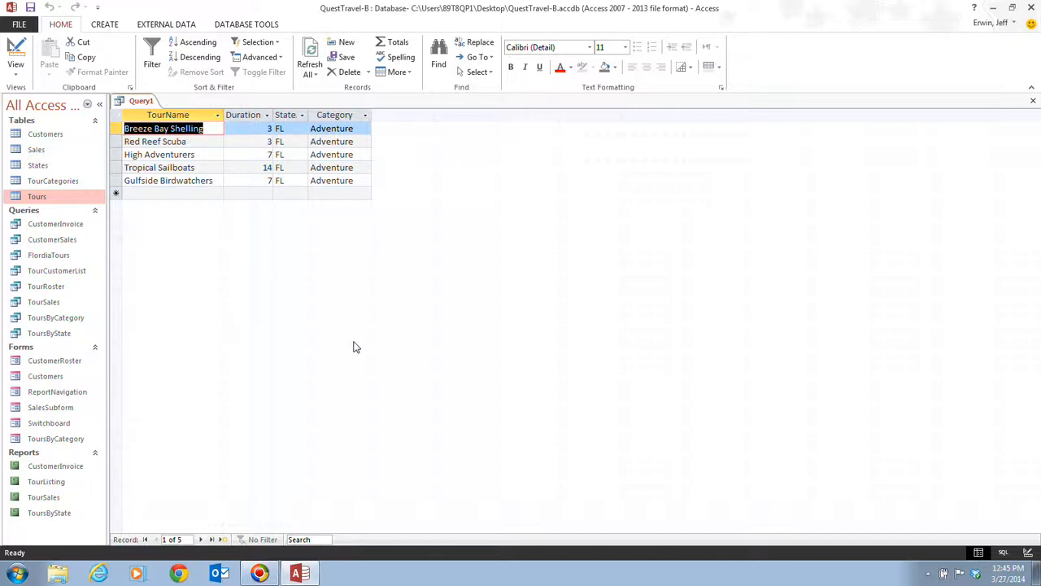
- Set the Duration criterion to <=7 and check the query's datasheet against its design
click(15, 46)
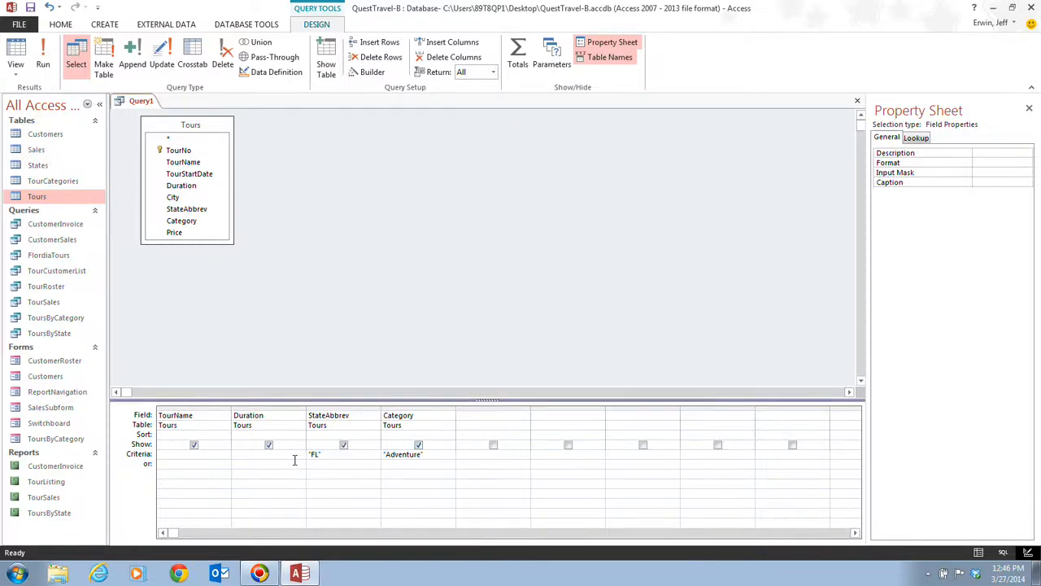
click(270, 455)
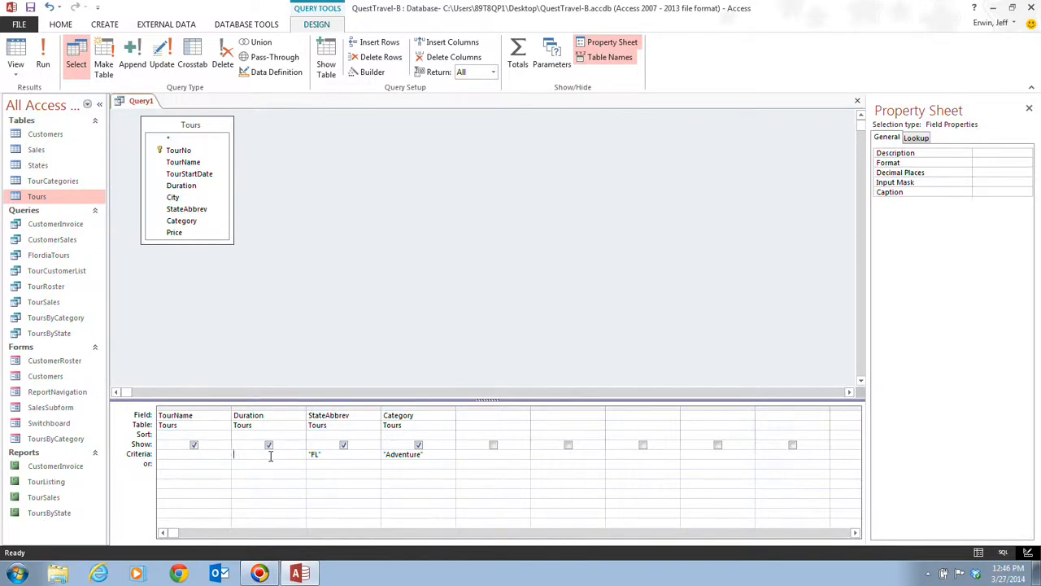
text(<=7)
click(15, 53)
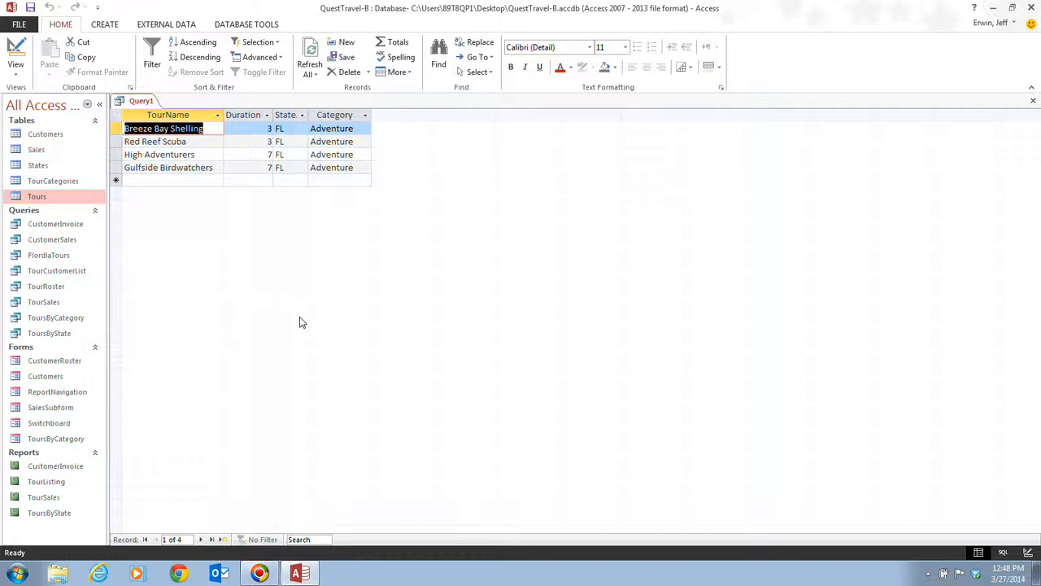
click(15, 57)
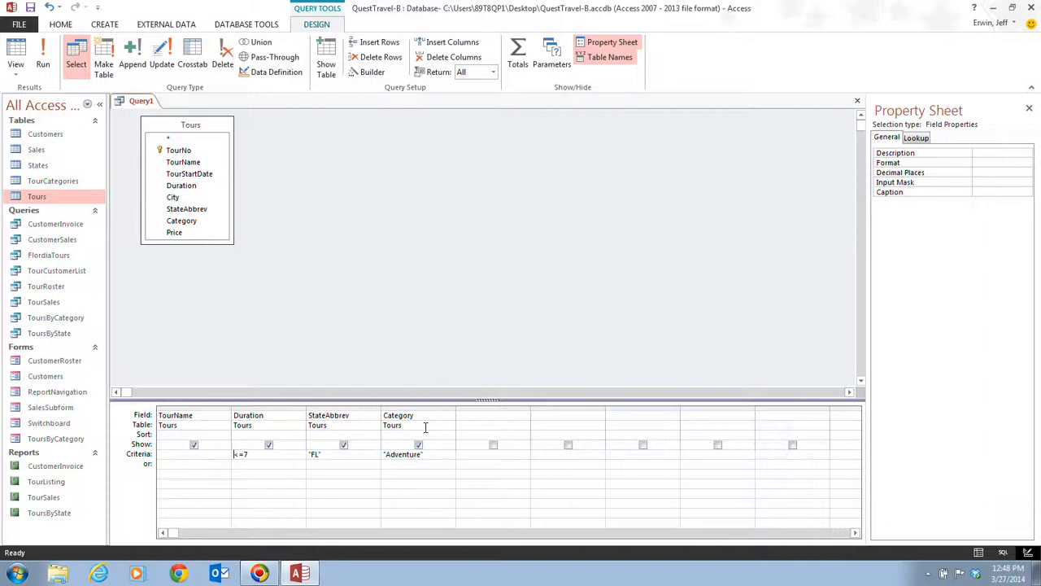
click(16, 53)
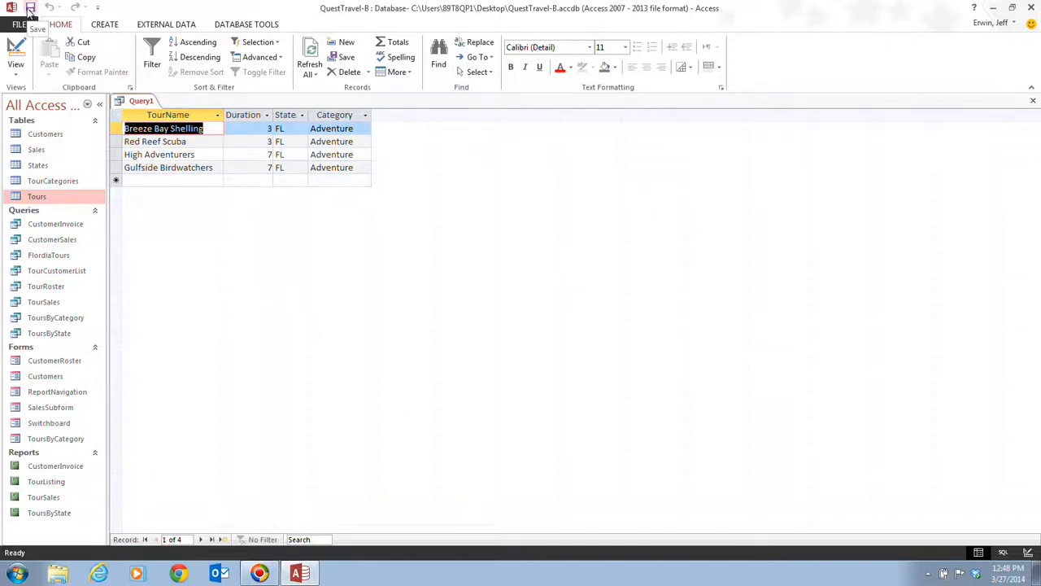
- Save the query as AdventureFL and close it
click(30, 8)
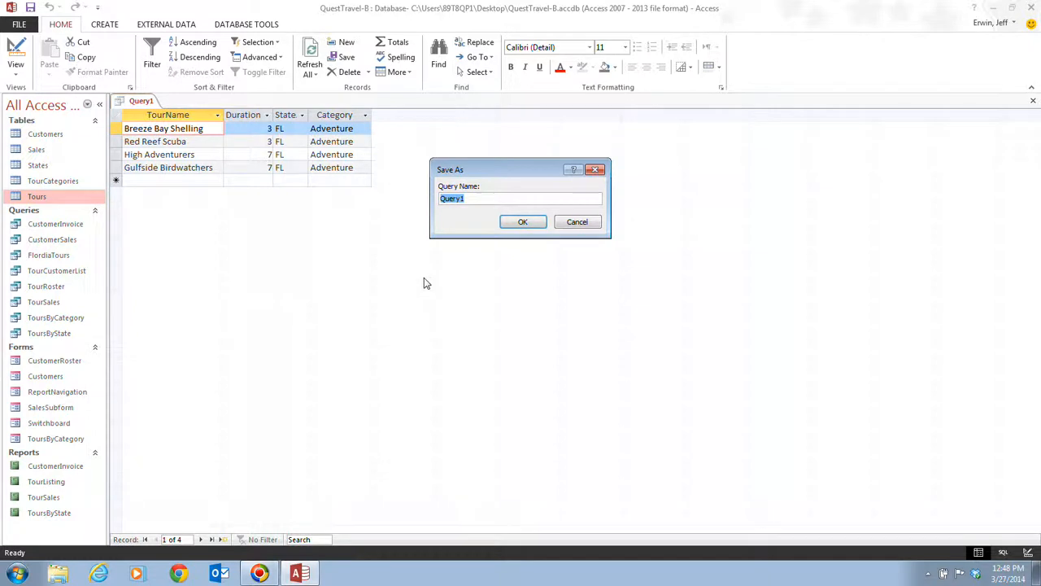
text(AdventureFL)
click(521, 222)
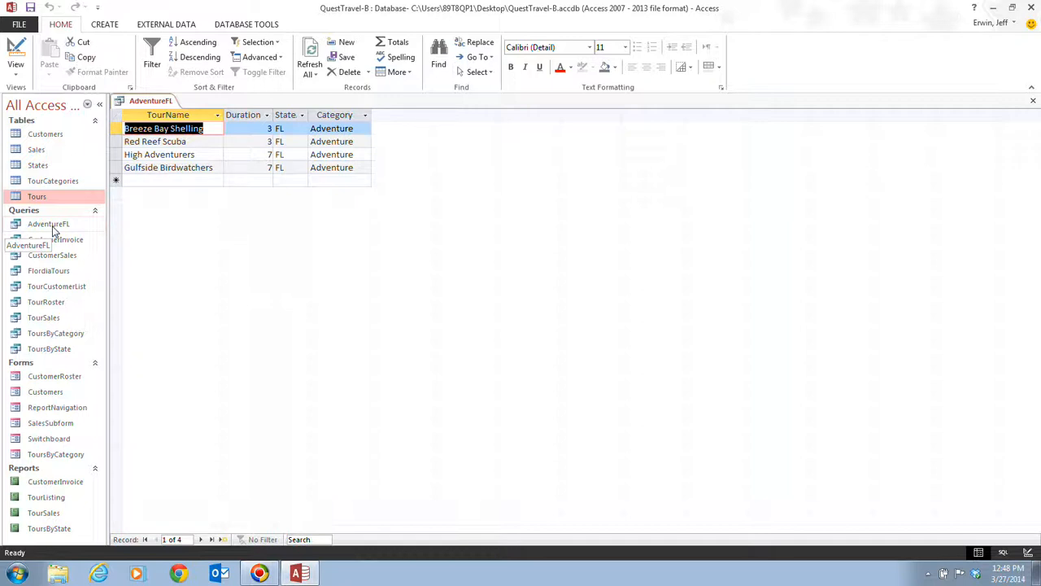
right_click(152, 102)
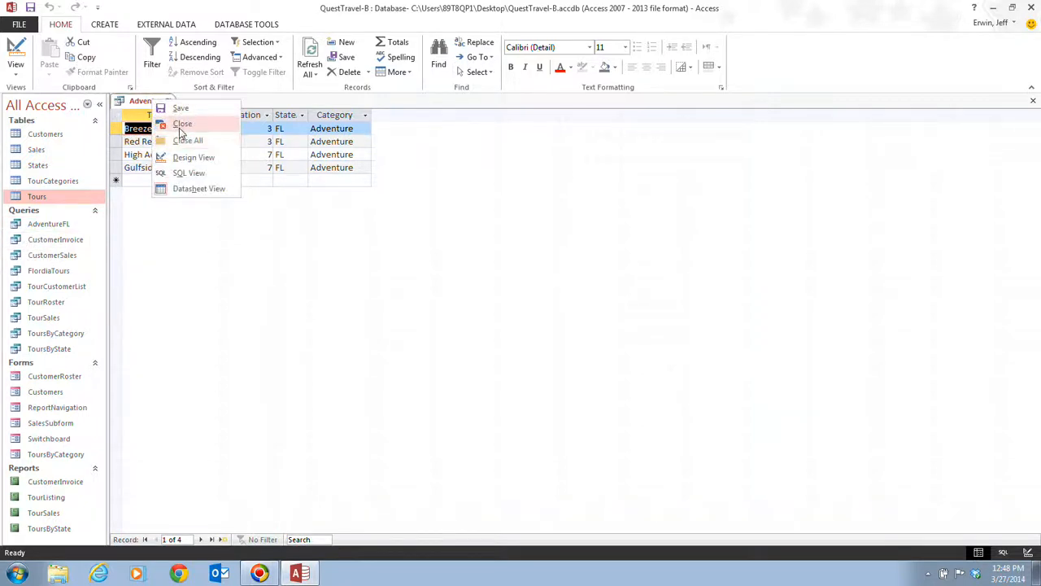
click(181, 127)
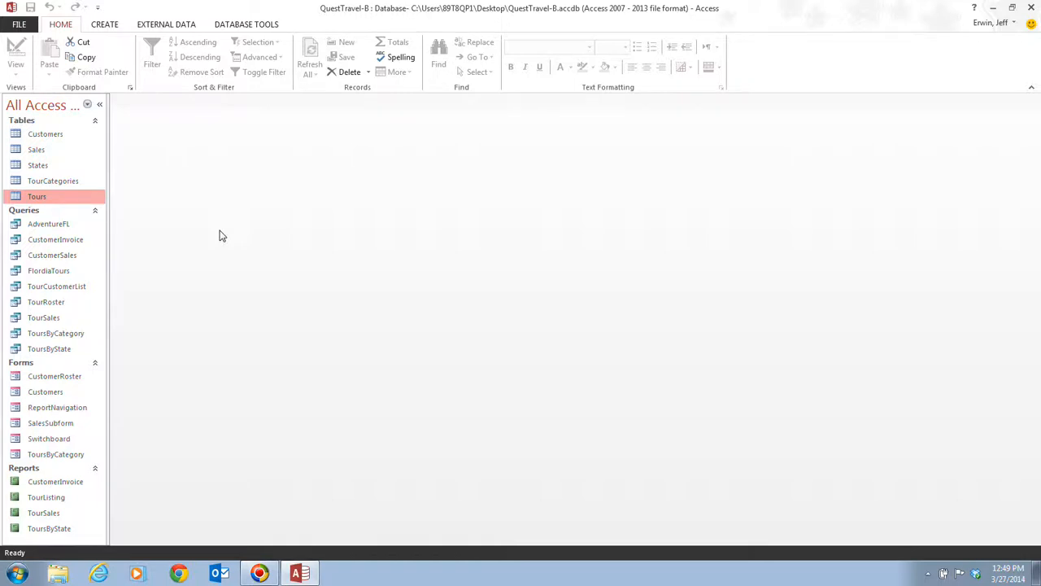
- Reopen the AdventureFL query and the Tours table to compare their records, and close both
double_click(70, 228)
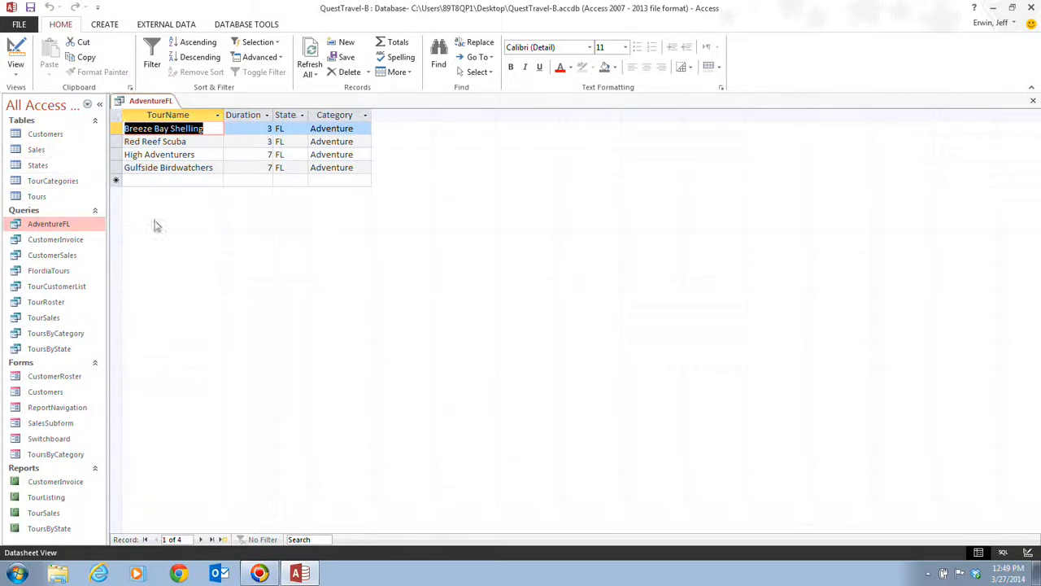
double_click(55, 199)
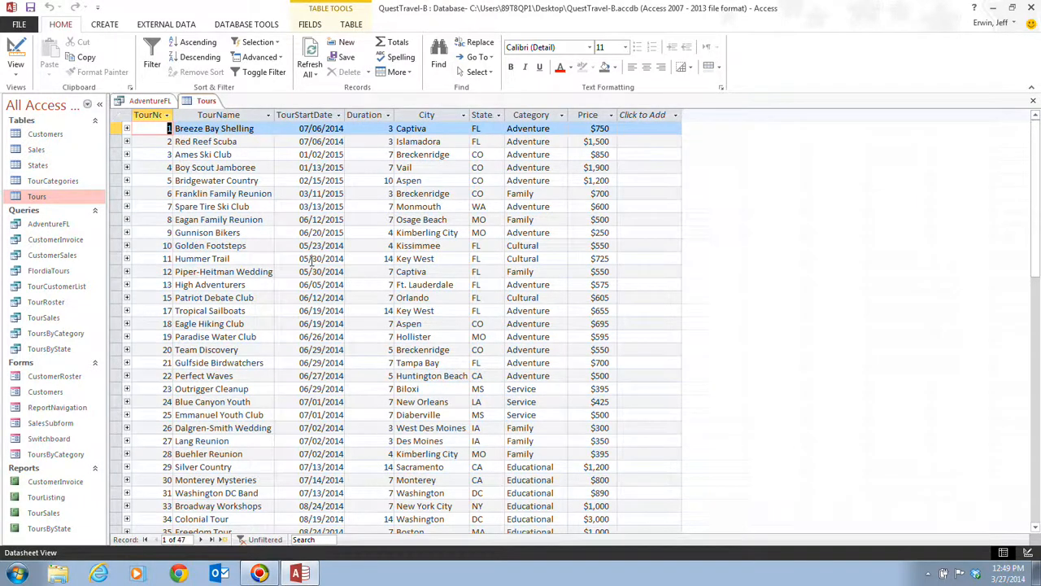
right_click(203, 100)
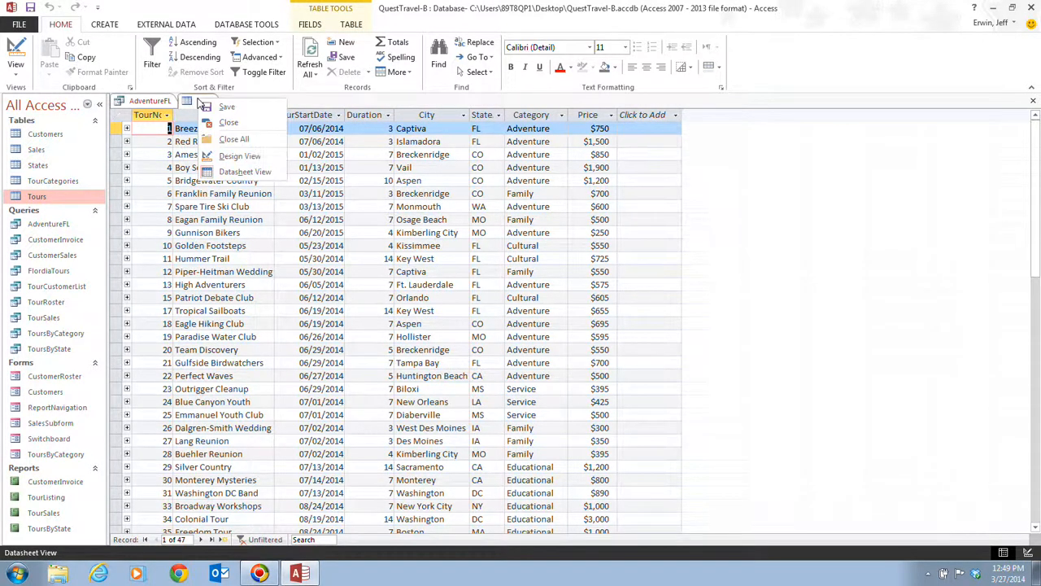
click(205, 121)
right_click(144, 101)
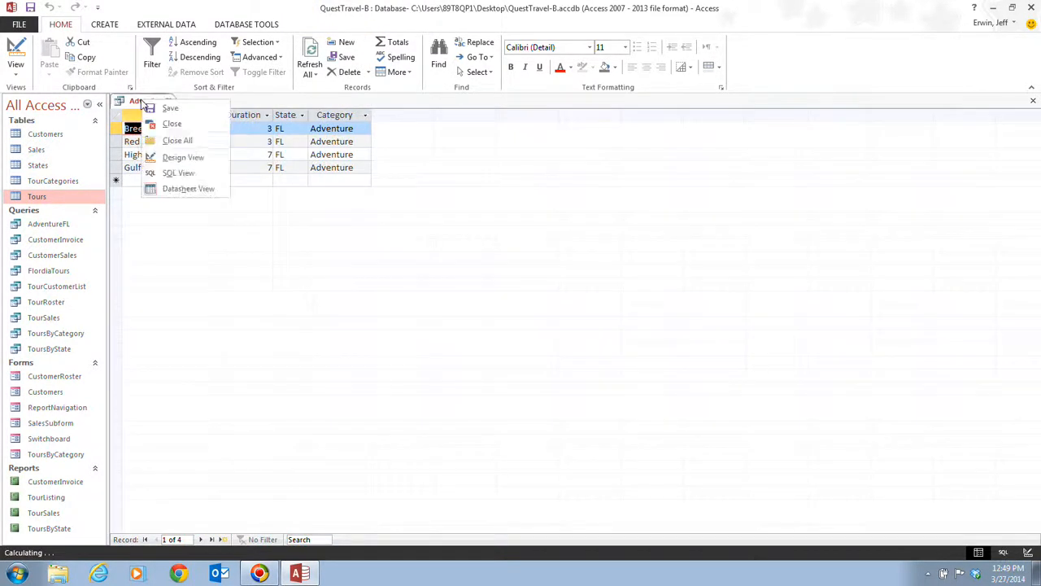
click(170, 124)
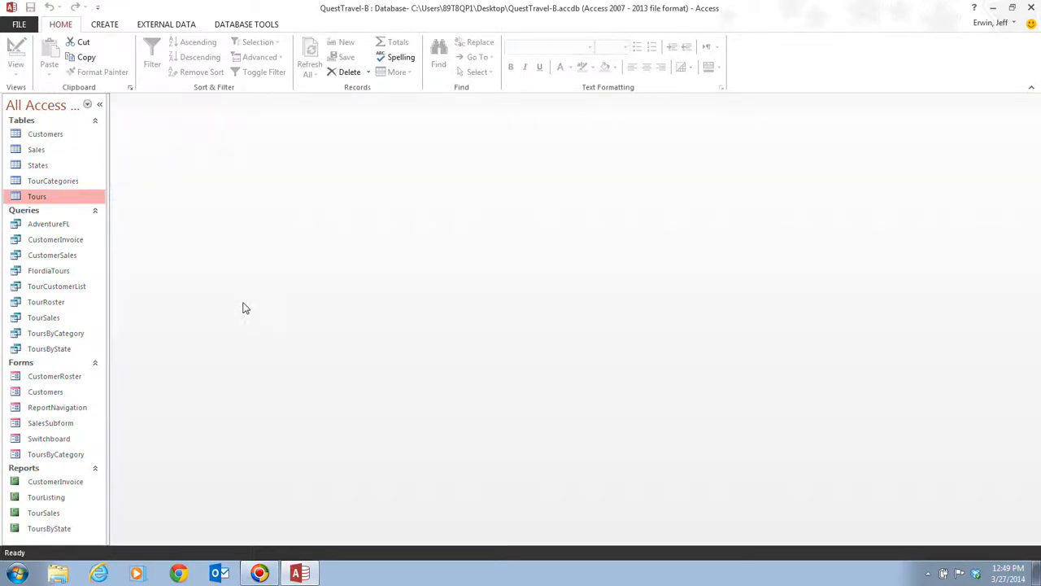